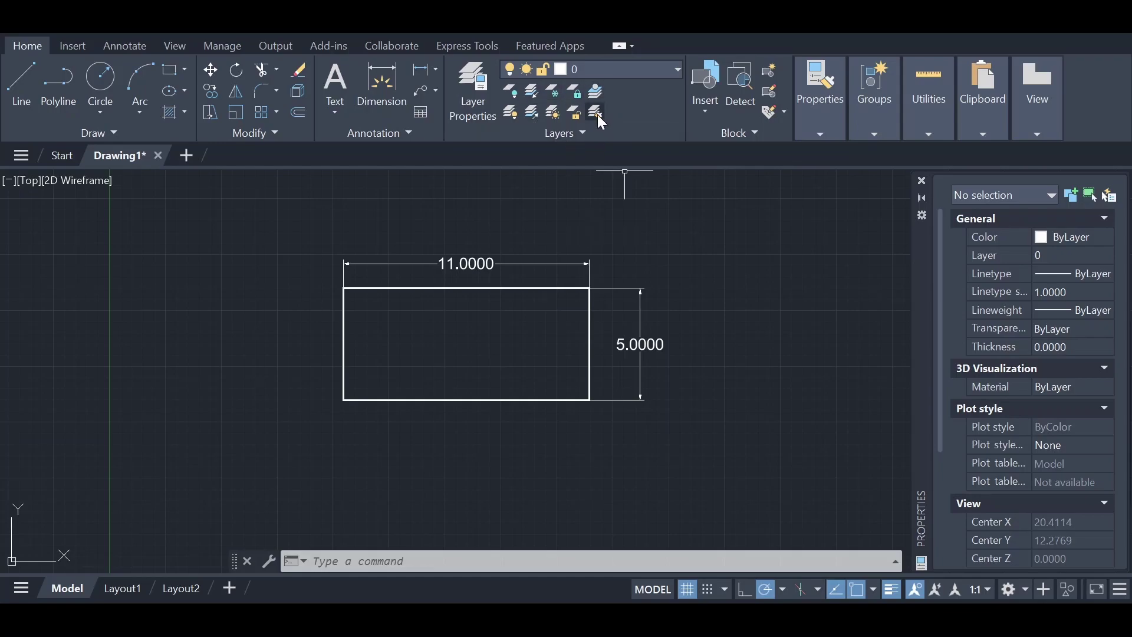
Open Layer Properties and add a new layer named 'Dimesions'
left_click(482, 104)
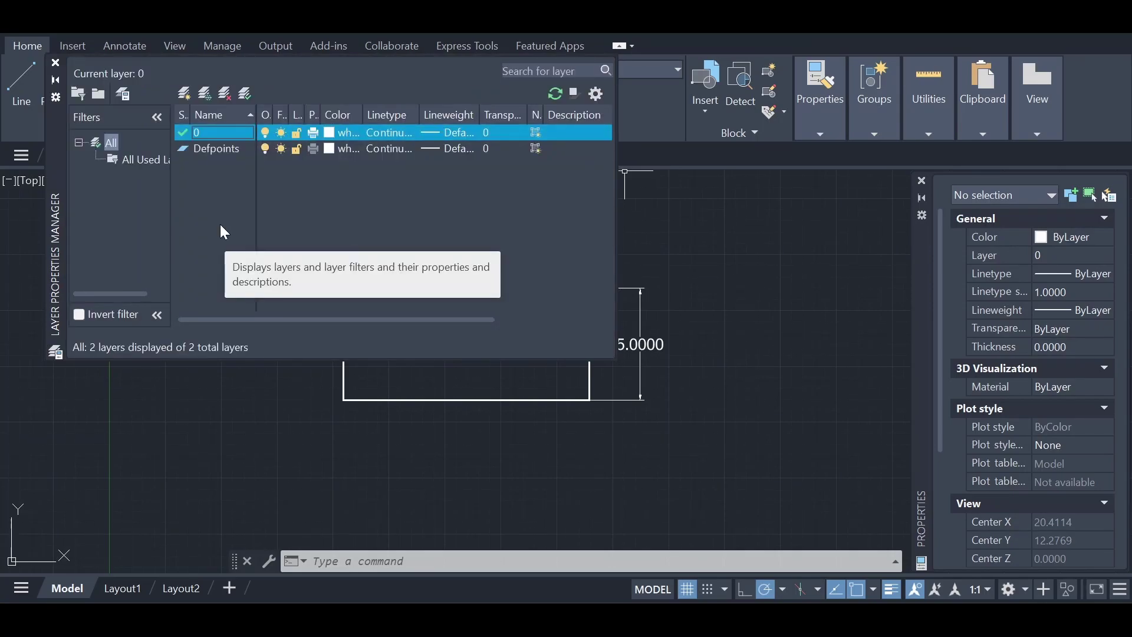
right_click(221, 179)
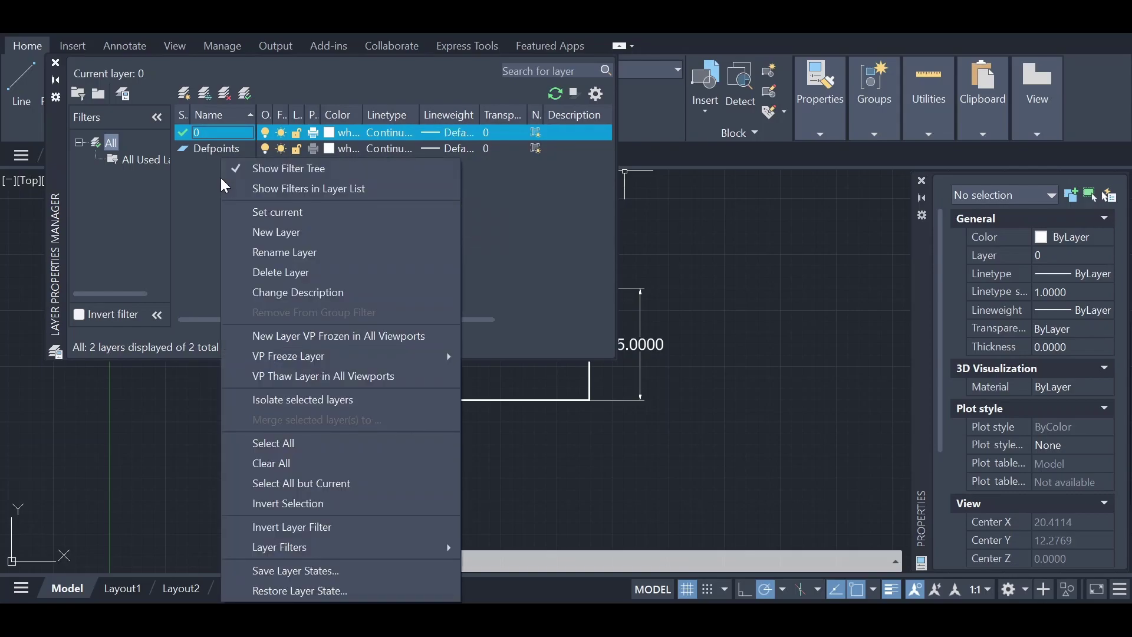
left_click(285, 235)
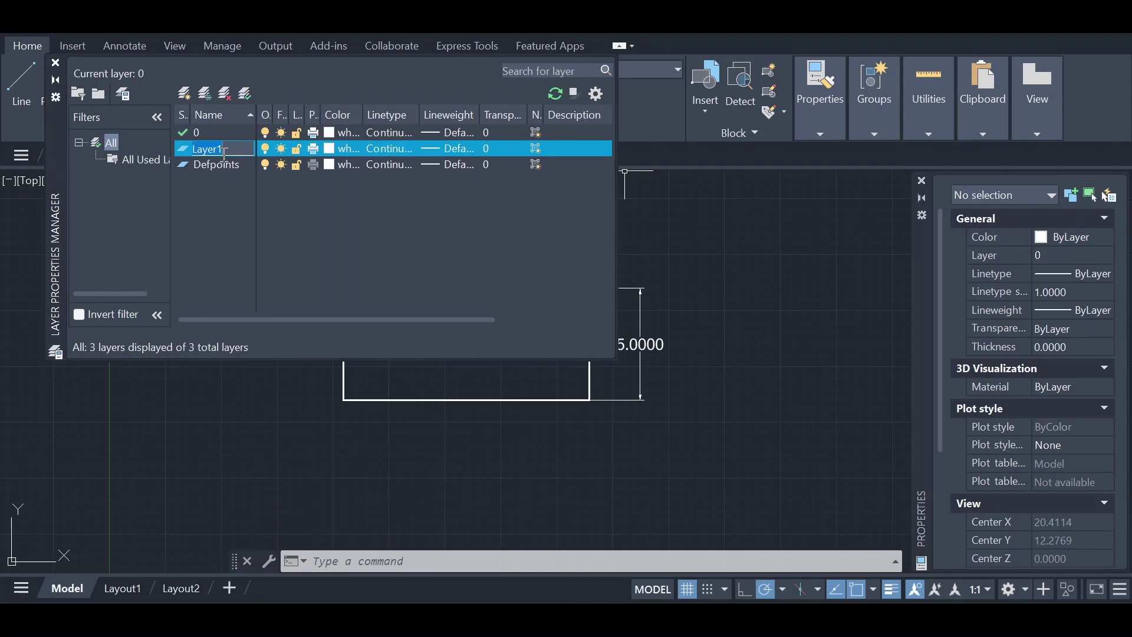
type("Dimesions")
key("Return")
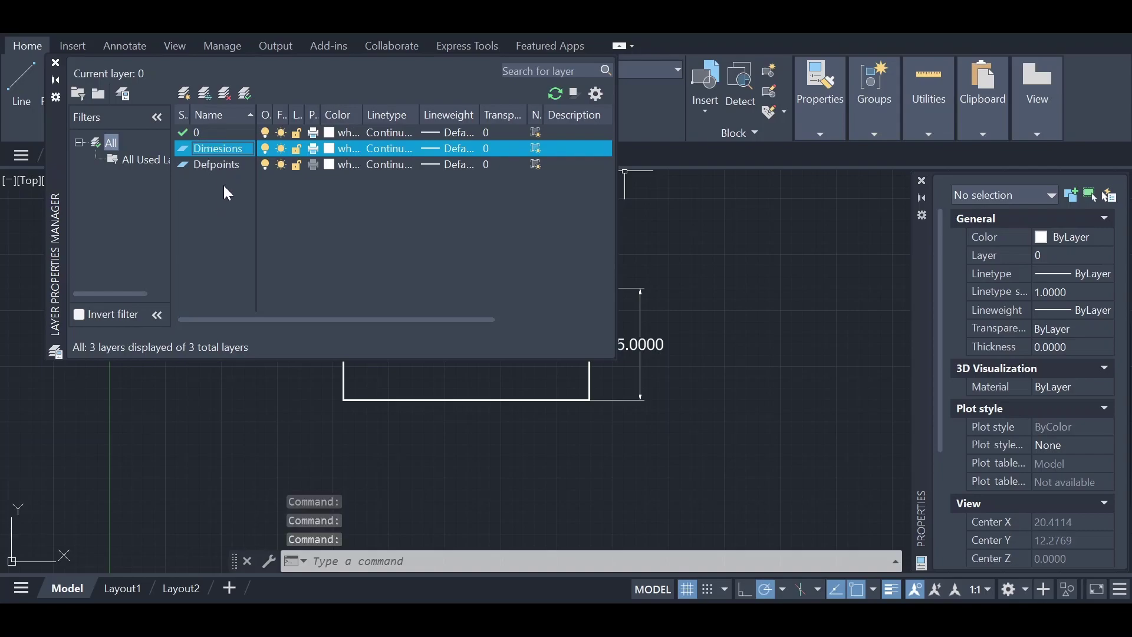
Close the layer manager and move the 11.0000 and 5.0000 dimensions onto the Dimesions layer
left_click(55, 62)
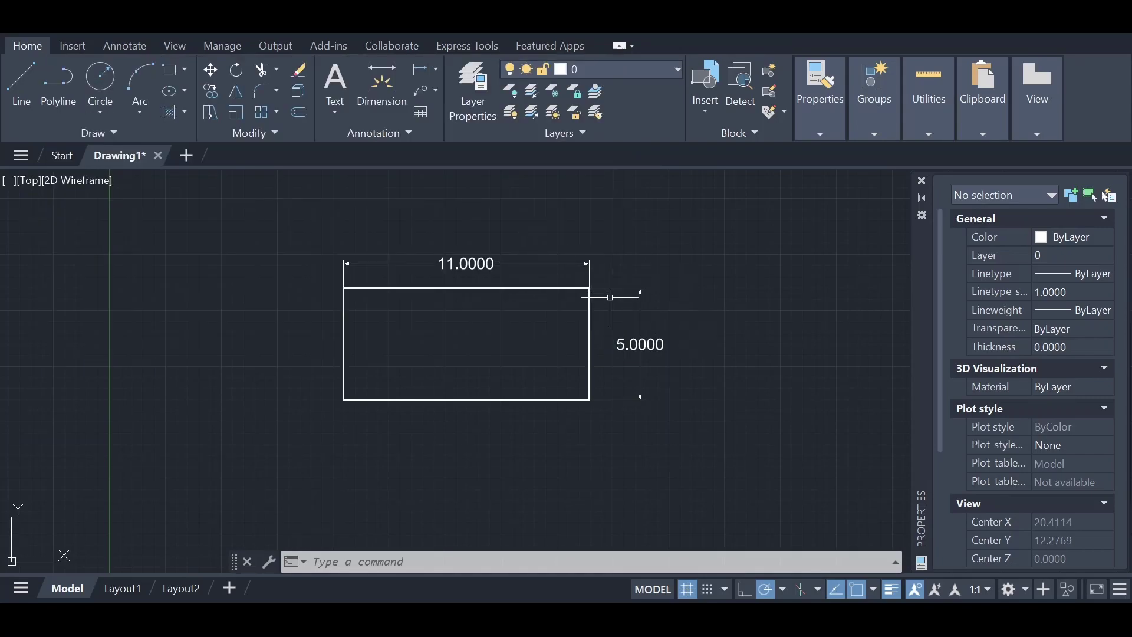
left_click(664, 281)
left_click(624, 317)
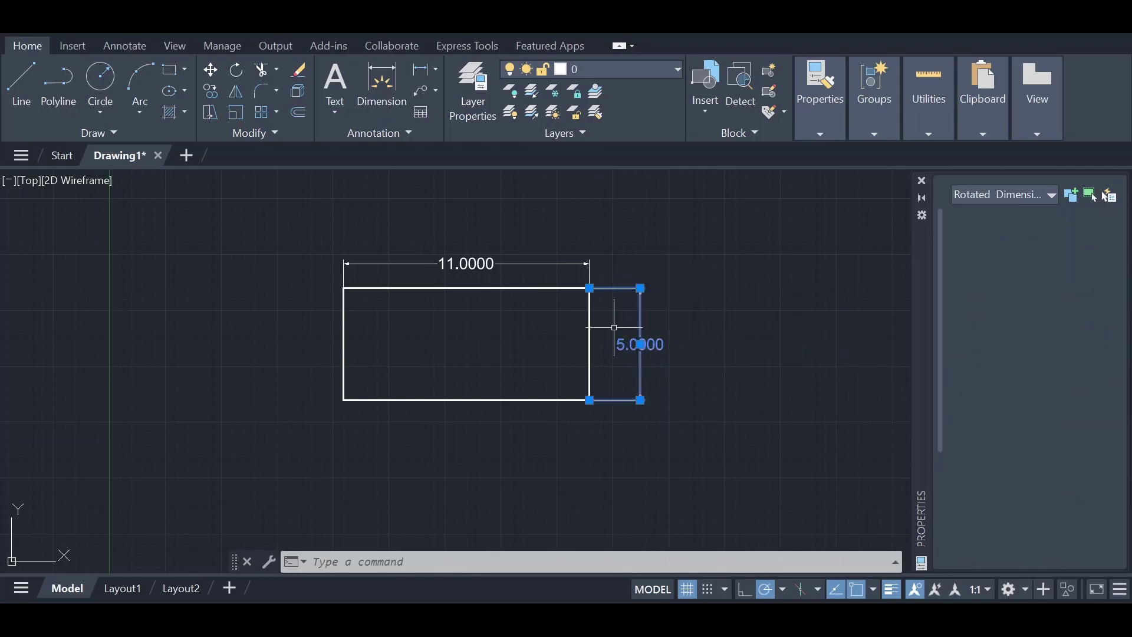
left_click(620, 243)
left_click(532, 269)
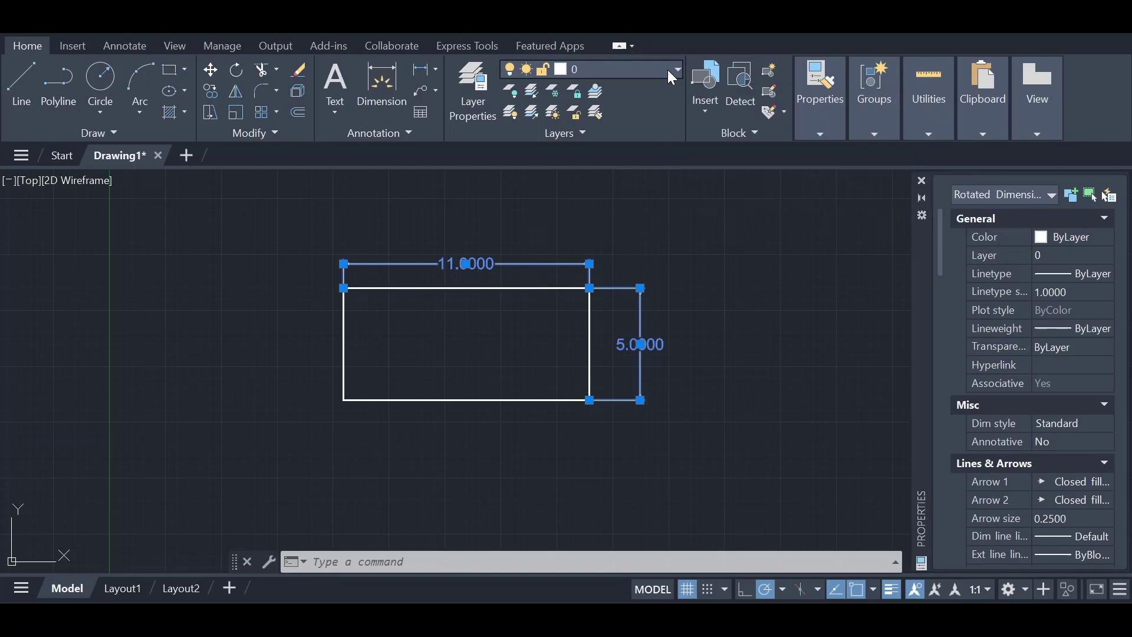
left_click(669, 70)
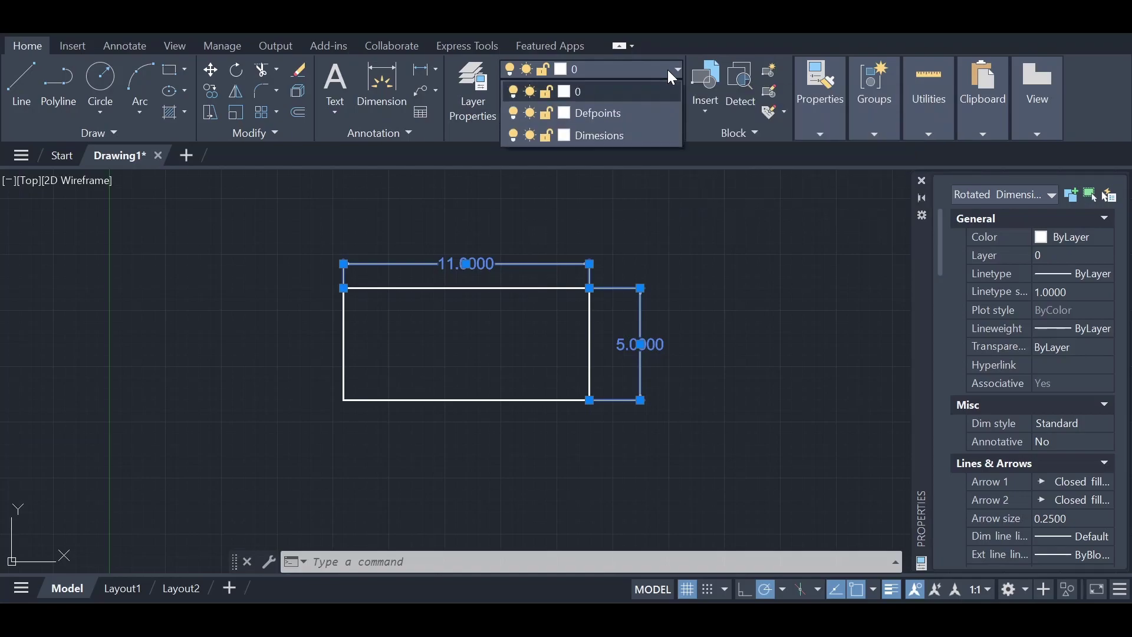
left_click(584, 137)
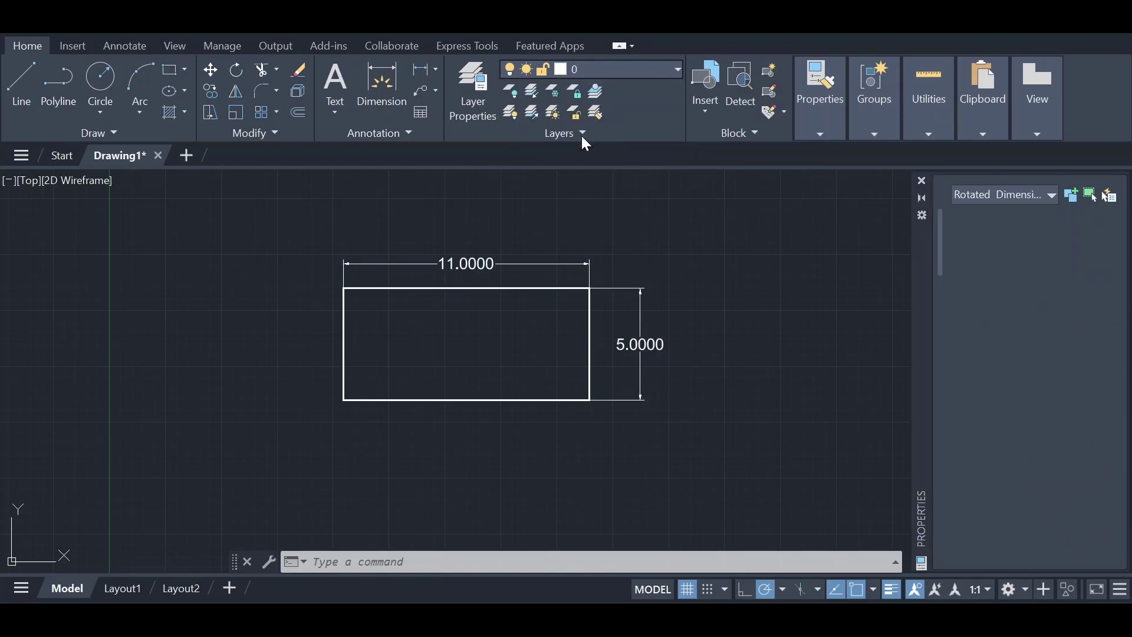
left_click(621, 274)
key("Escape")
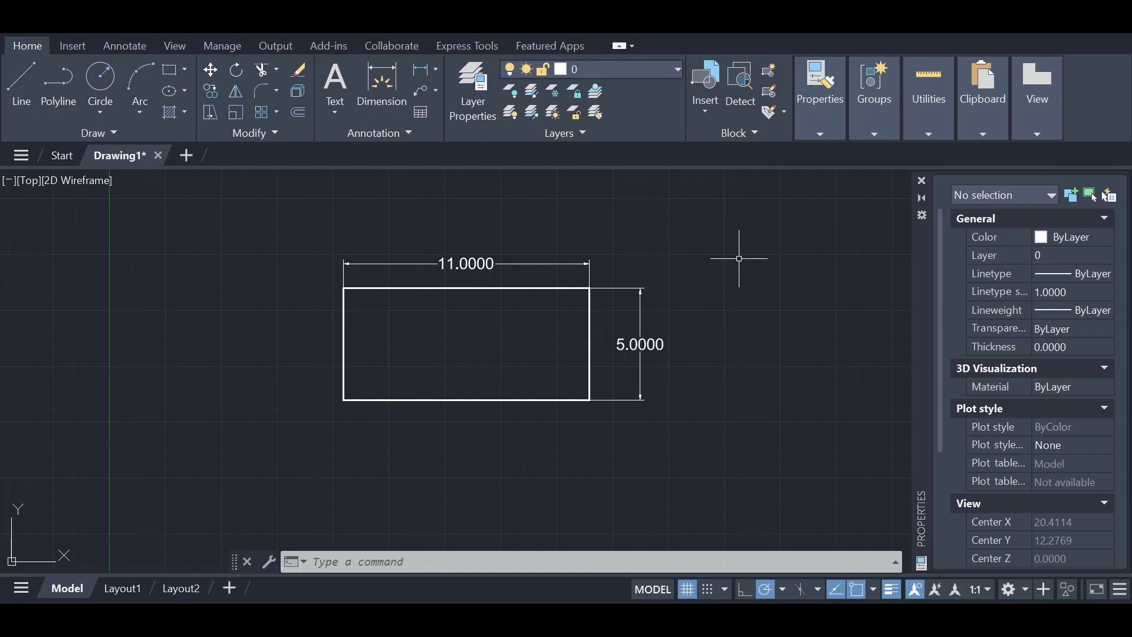
Change the Dimesions layer colour to red (colour index 10)
left_click(678, 71)
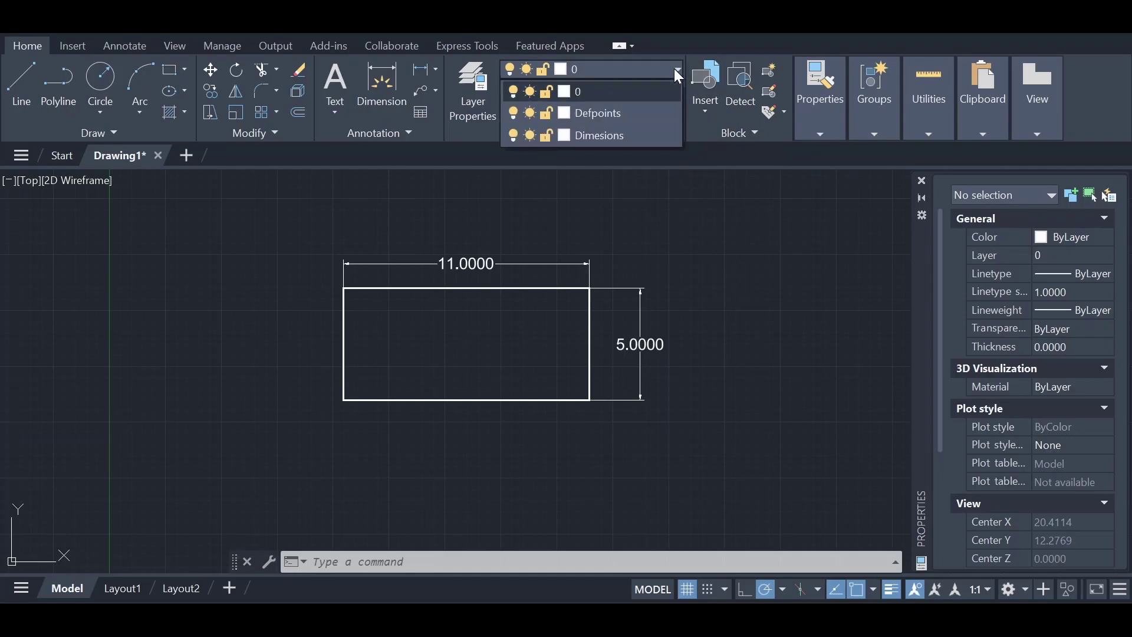
left_click(568, 136)
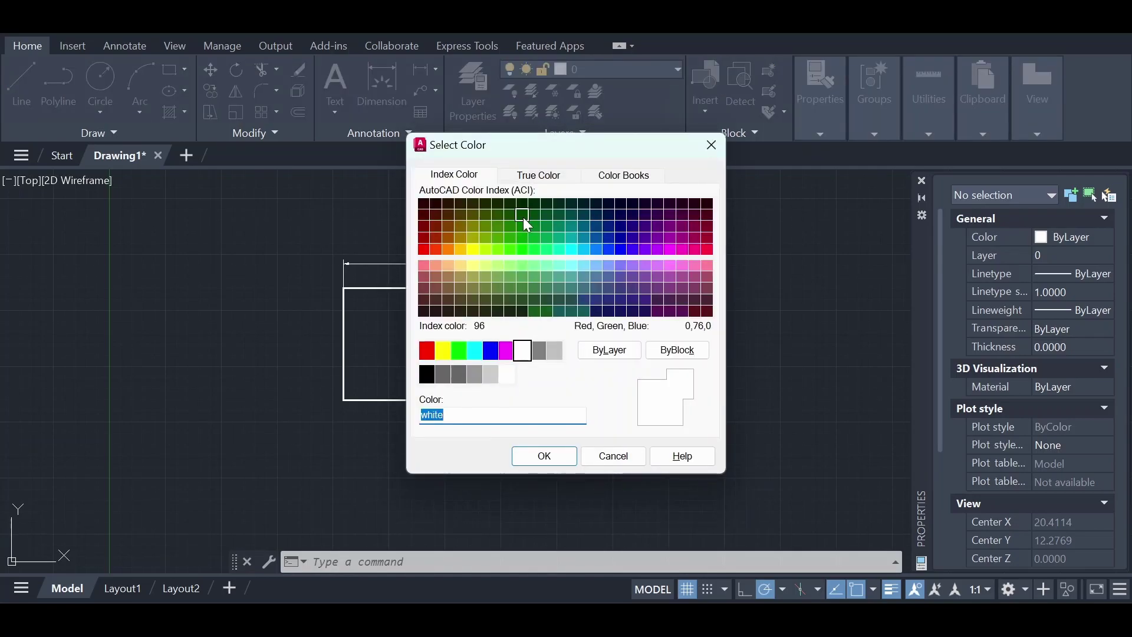
left_click(425, 249)
left_click(543, 455)
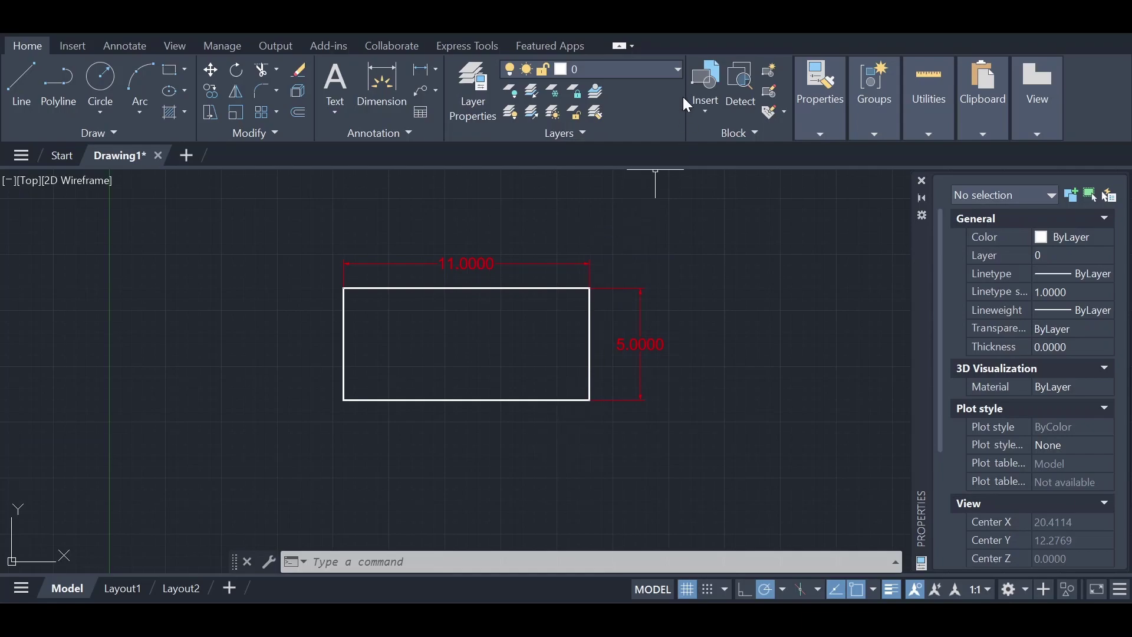
Toggle the Dimesions layer off and back on from the Layer dropdown
left_click(677, 69)
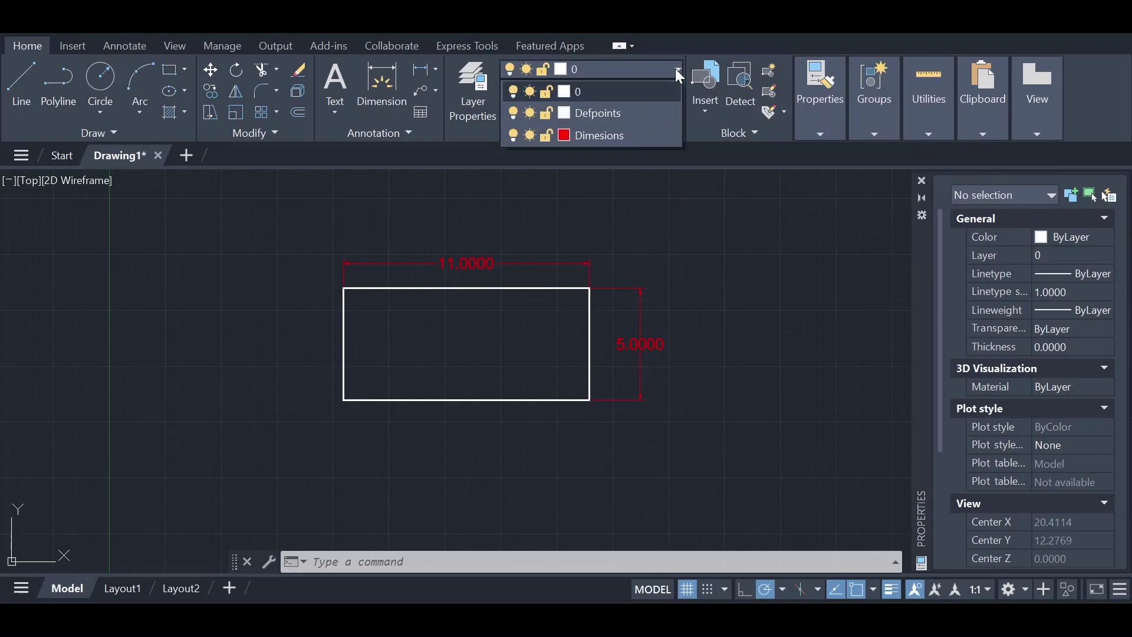
left_click(515, 136)
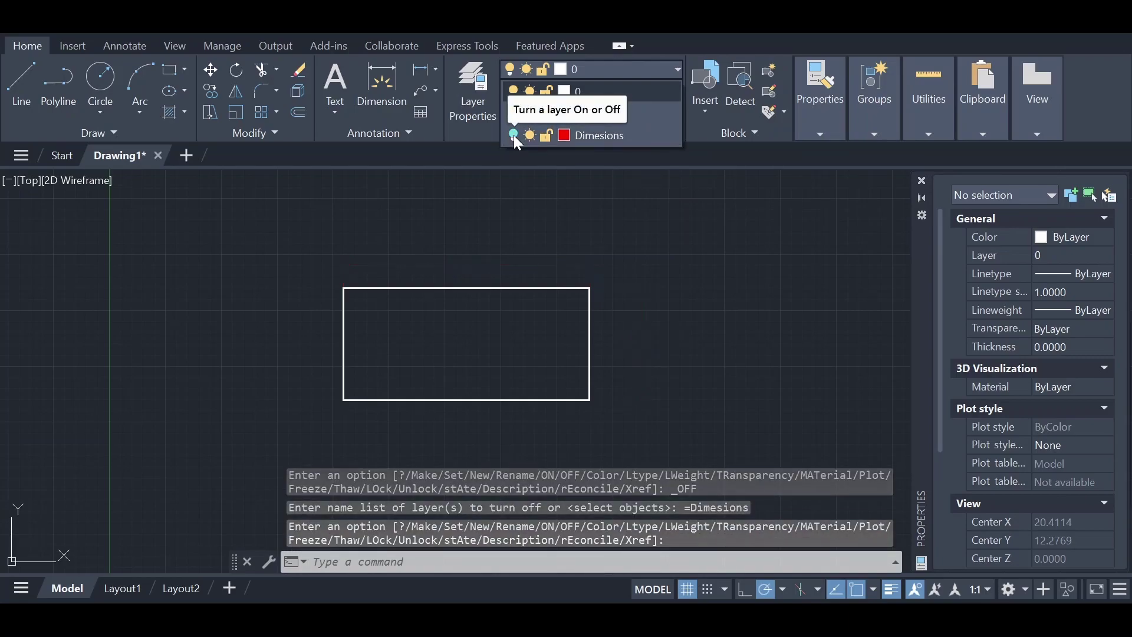
left_click(515, 136)
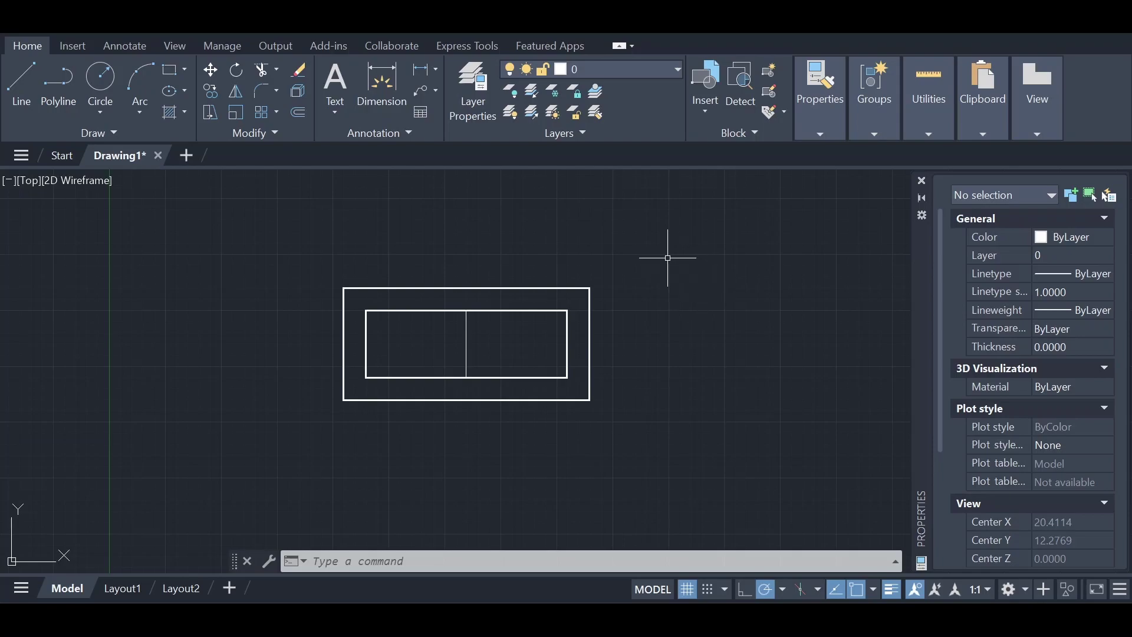
Use BLOCK to turn the three window objects into a 'Window' block, base point at the divider's midpoint
type("BLOCK")
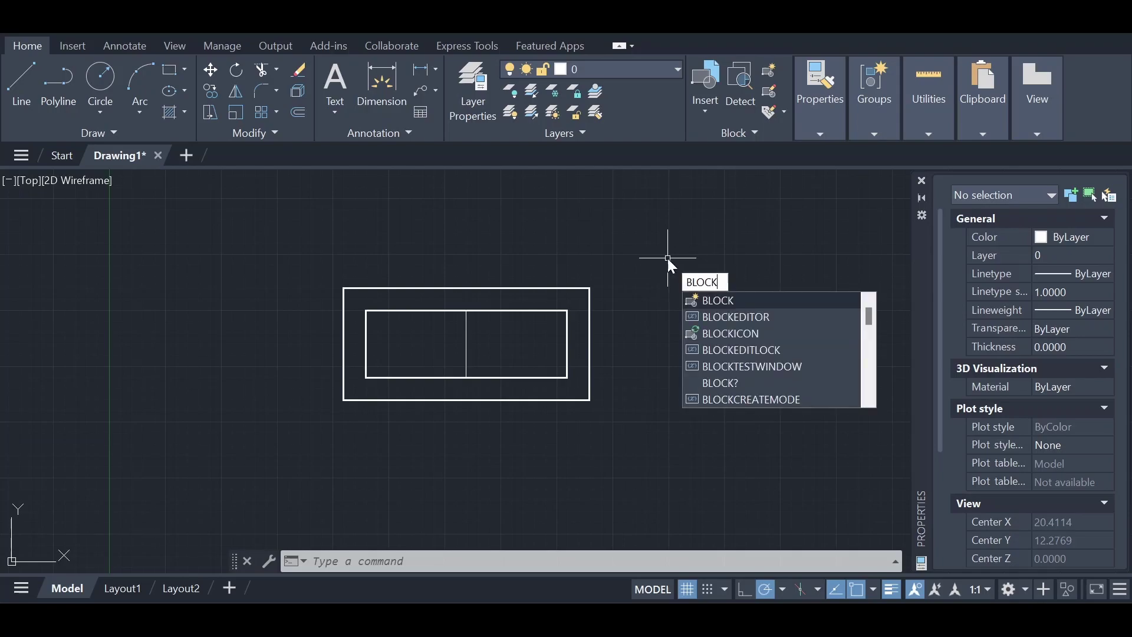
key("Return")
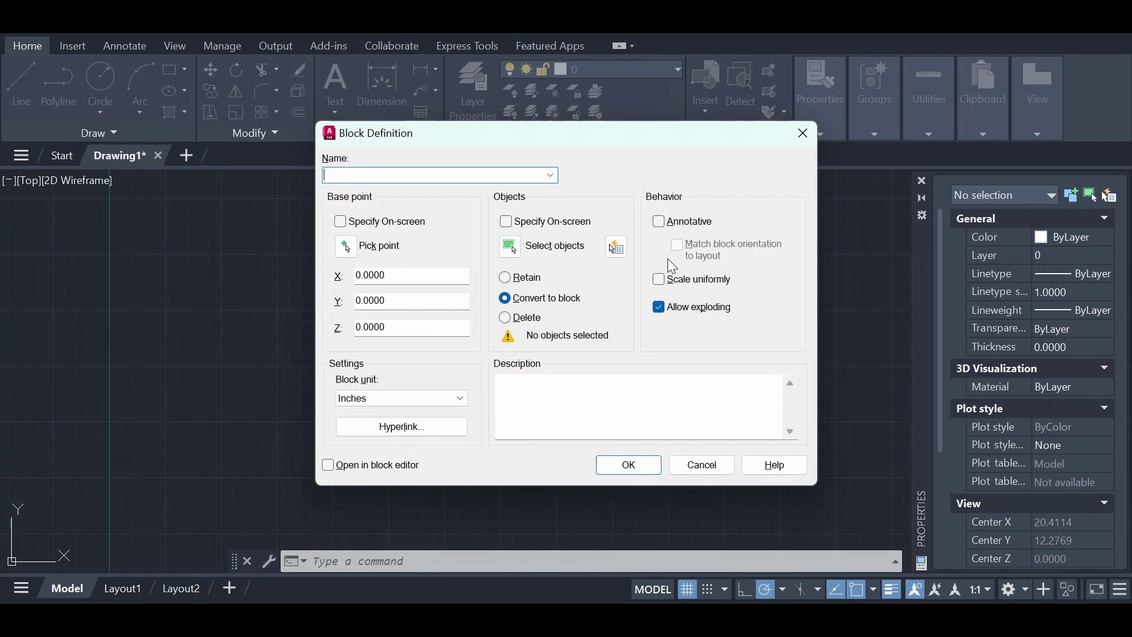
type("Window")
left_click(511, 246)
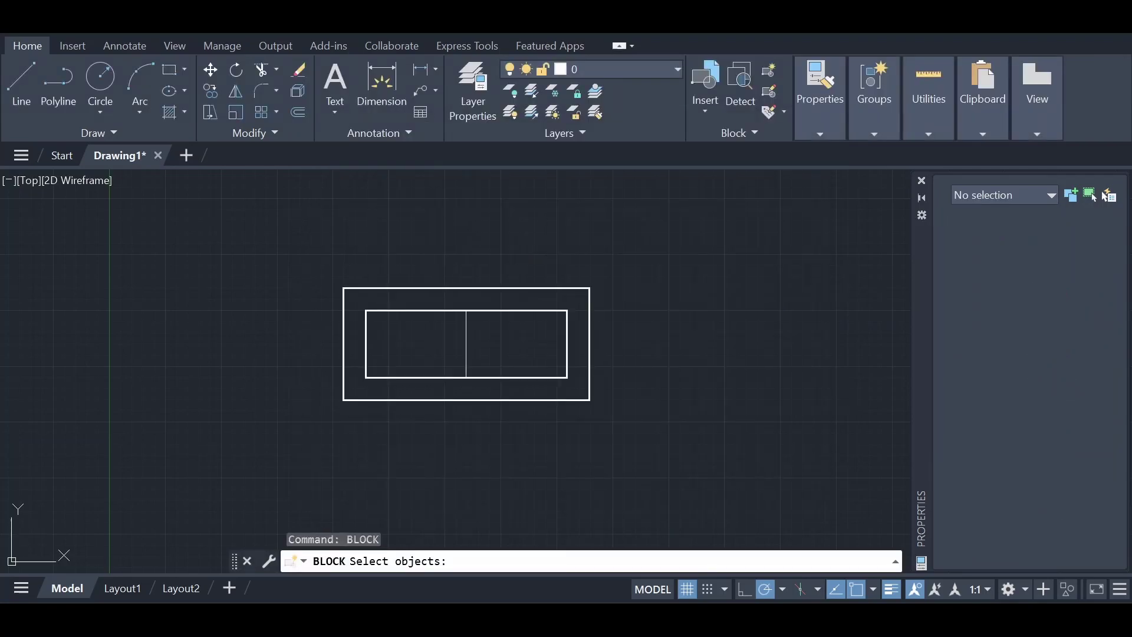
left_click(607, 267)
left_click(301, 440)
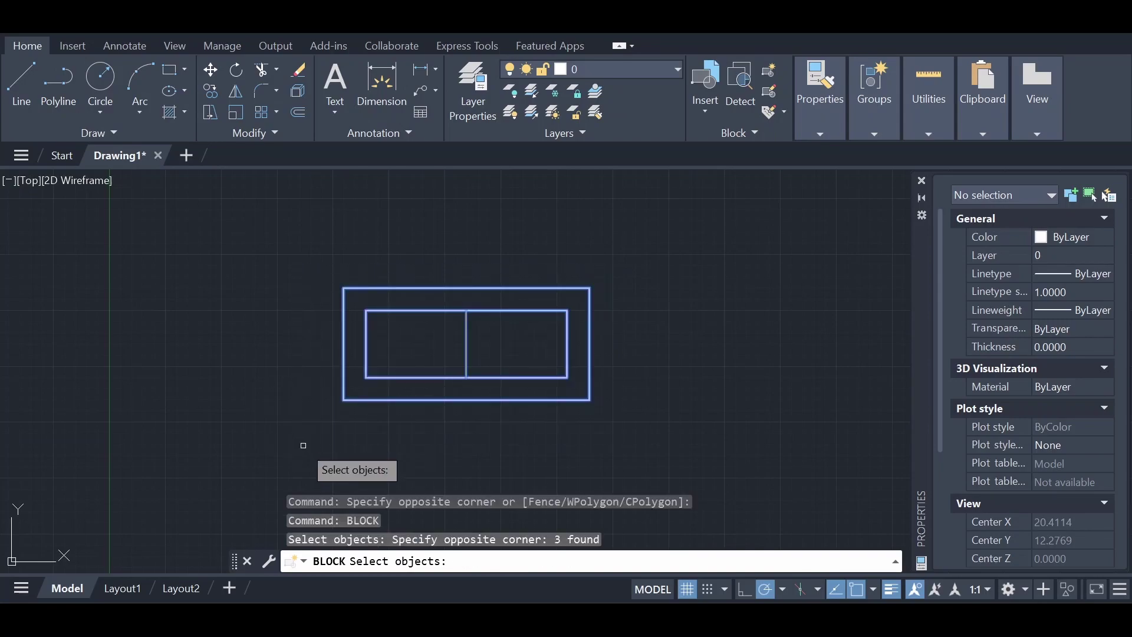
key("Return")
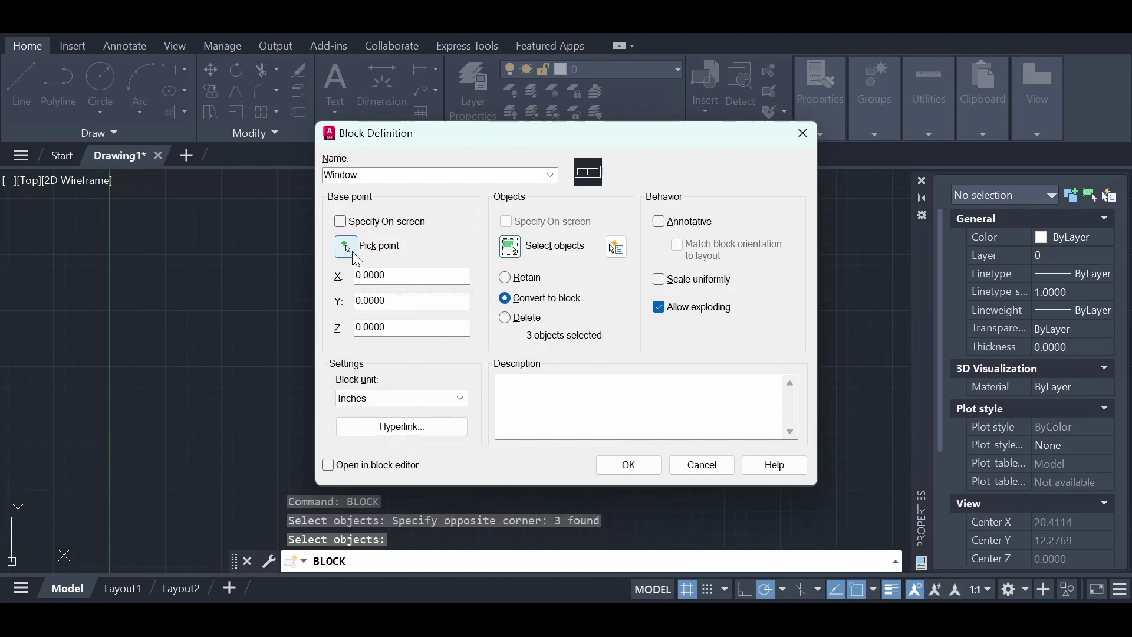
left_click(348, 247)
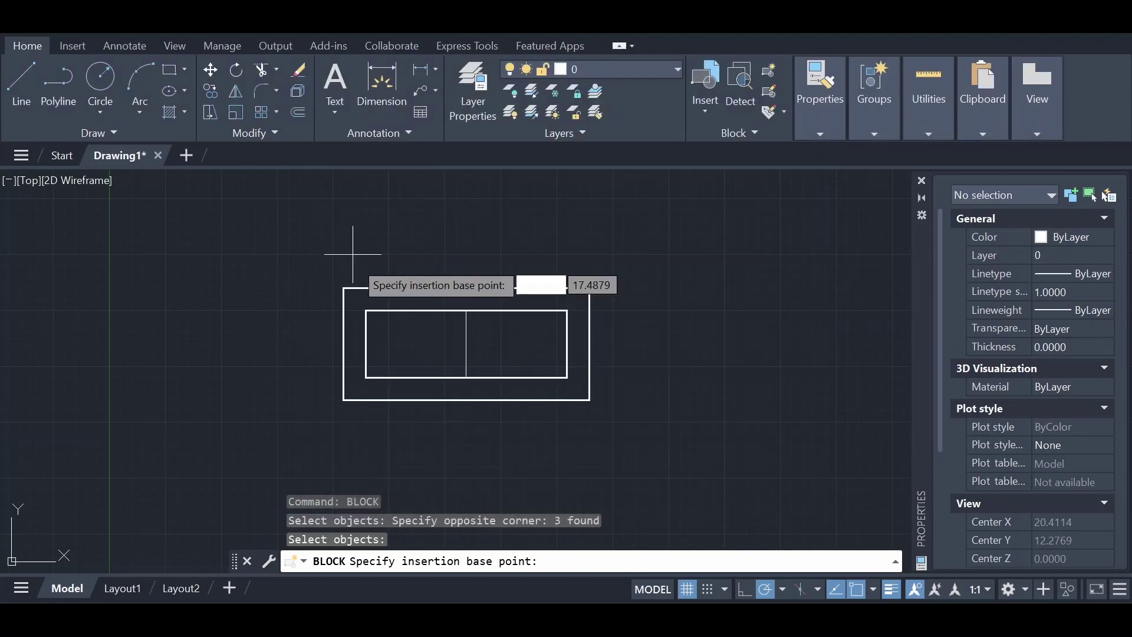
left_click(466, 343)
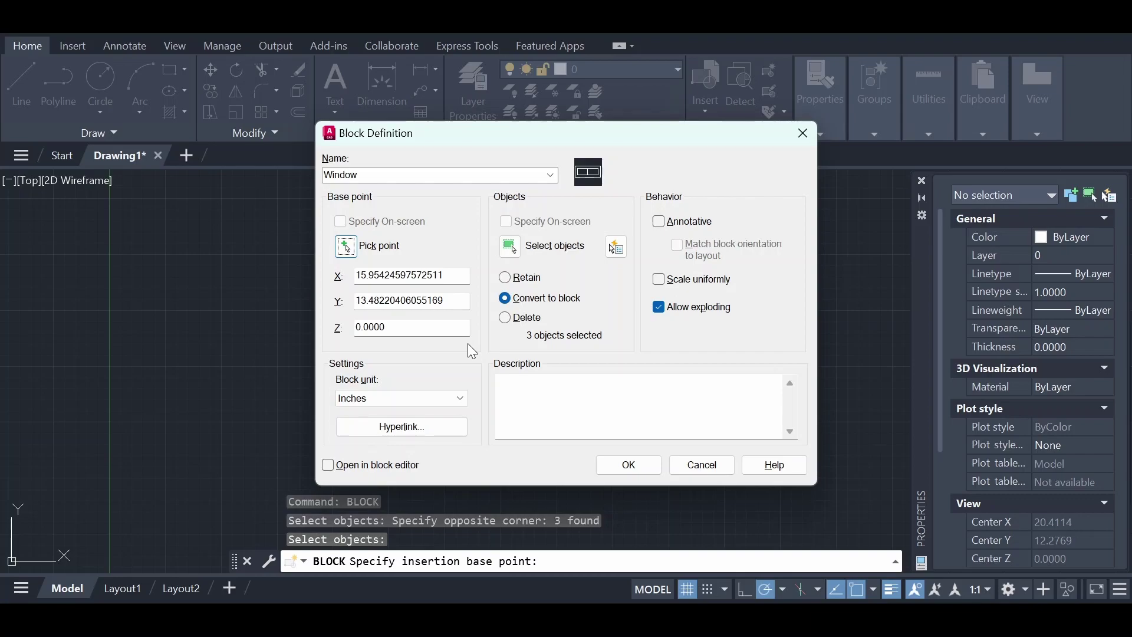
left_click(644, 470)
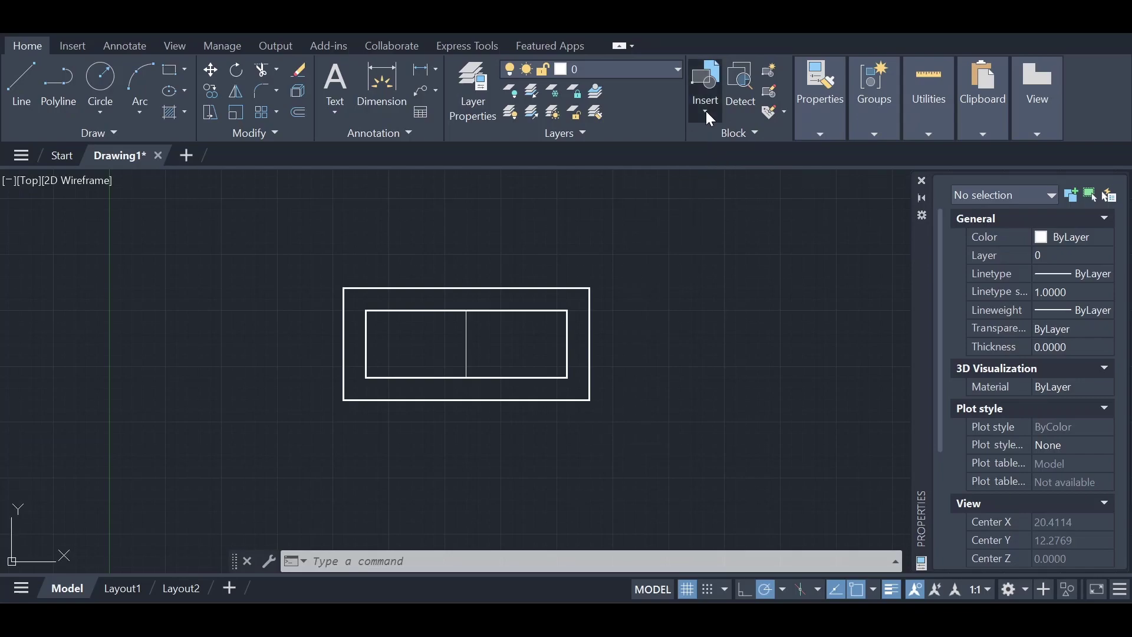
Insert two Window blocks side by side from the Insert gallery
left_click(706, 112)
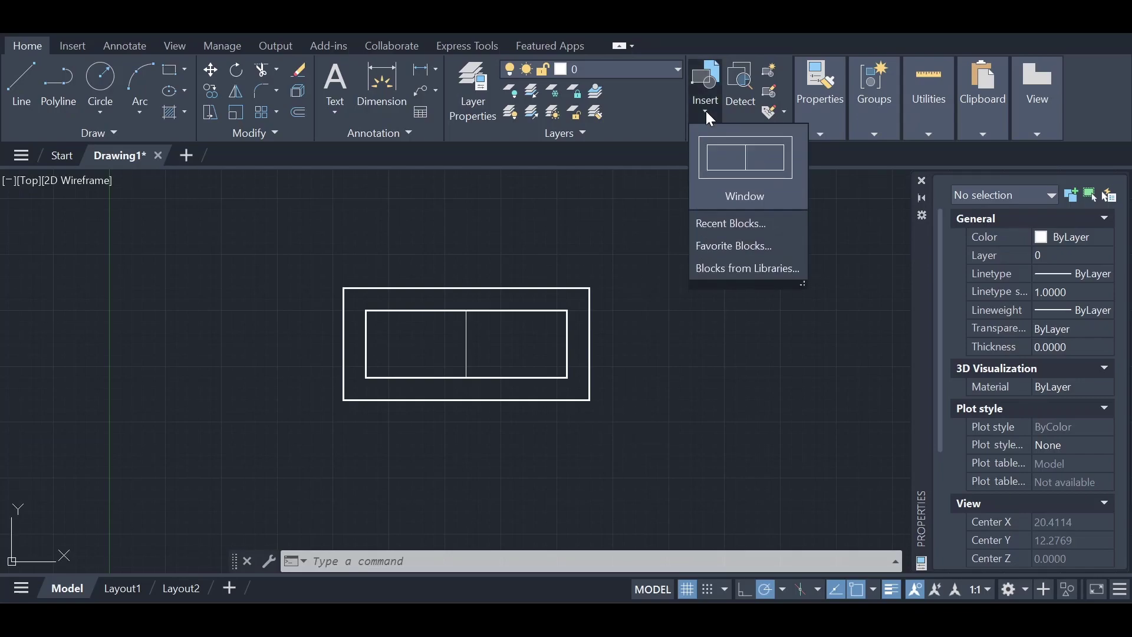
left_click(746, 176)
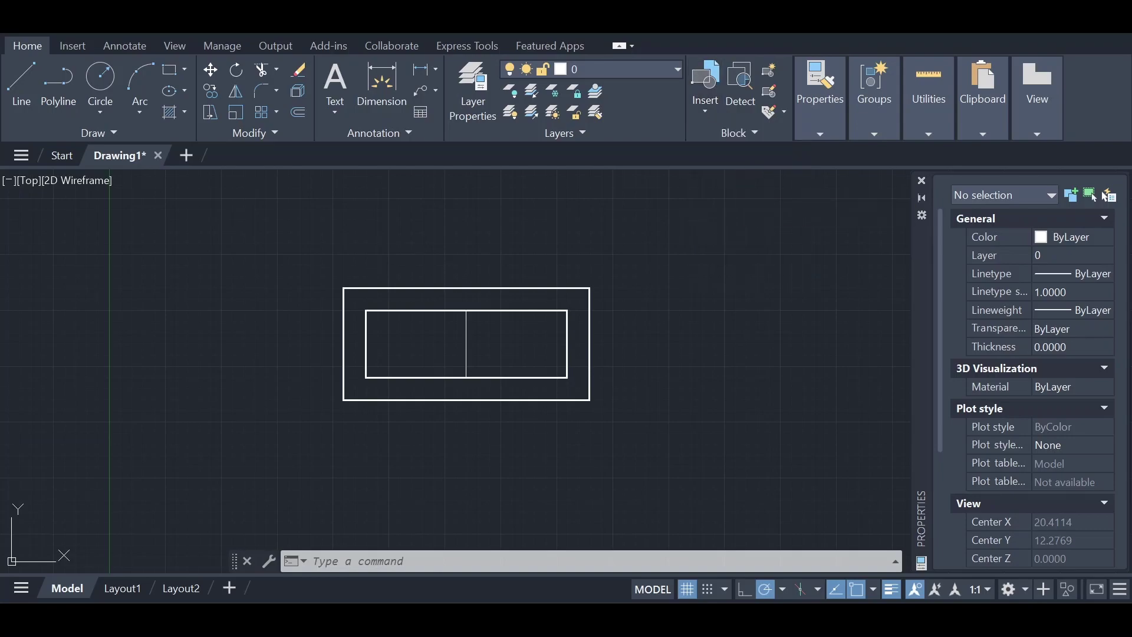
scroll(617, 219, "down", 2)
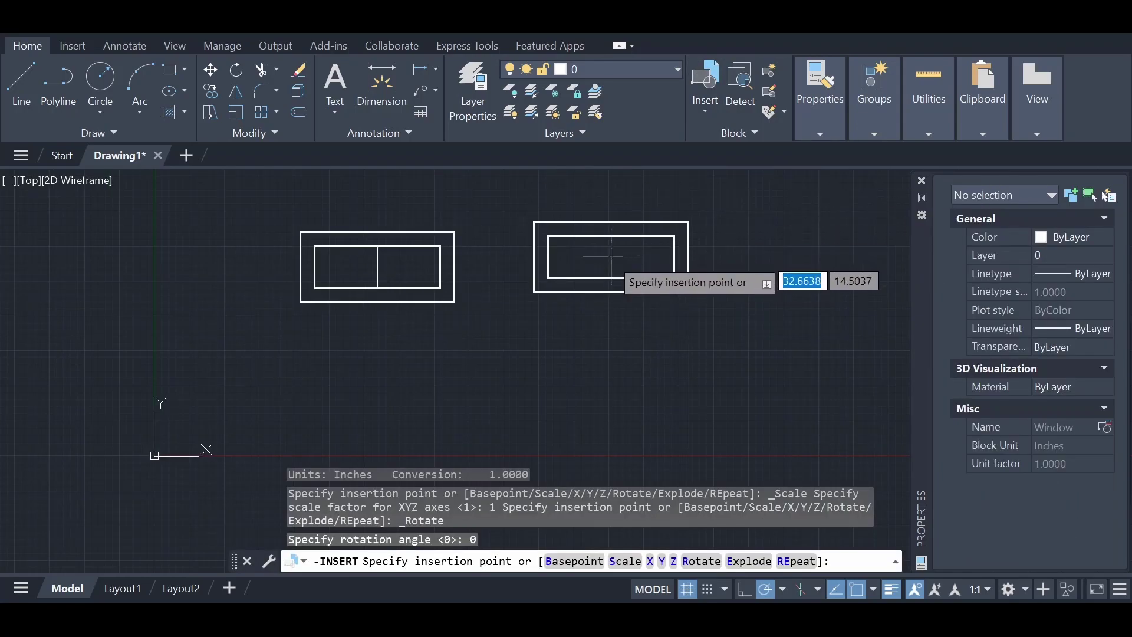
left_click(611, 260)
key("Escape")
Copy both Window blocks and paste the pair below as a second row
left_click(745, 205)
left_click(183, 338)
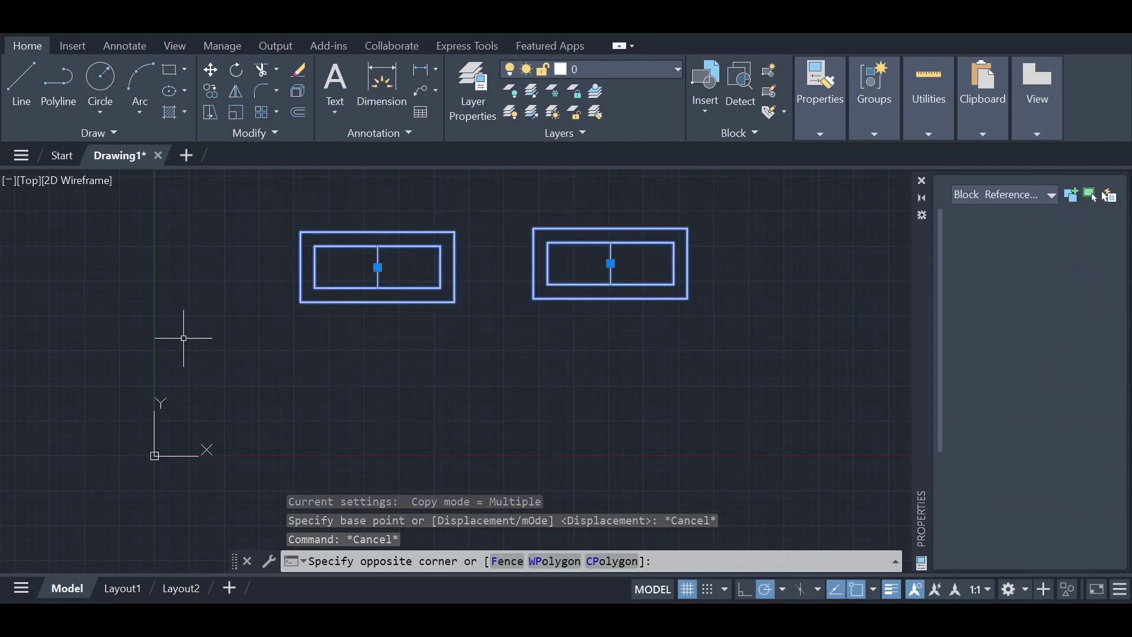
key("ctrl+c")
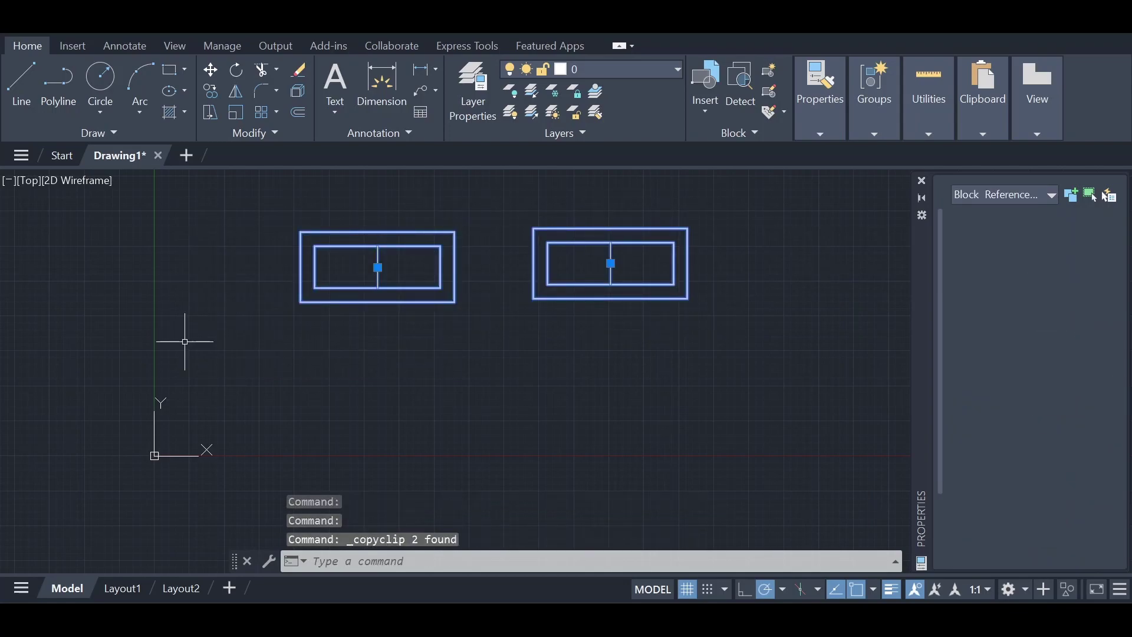
key("ctrl+v")
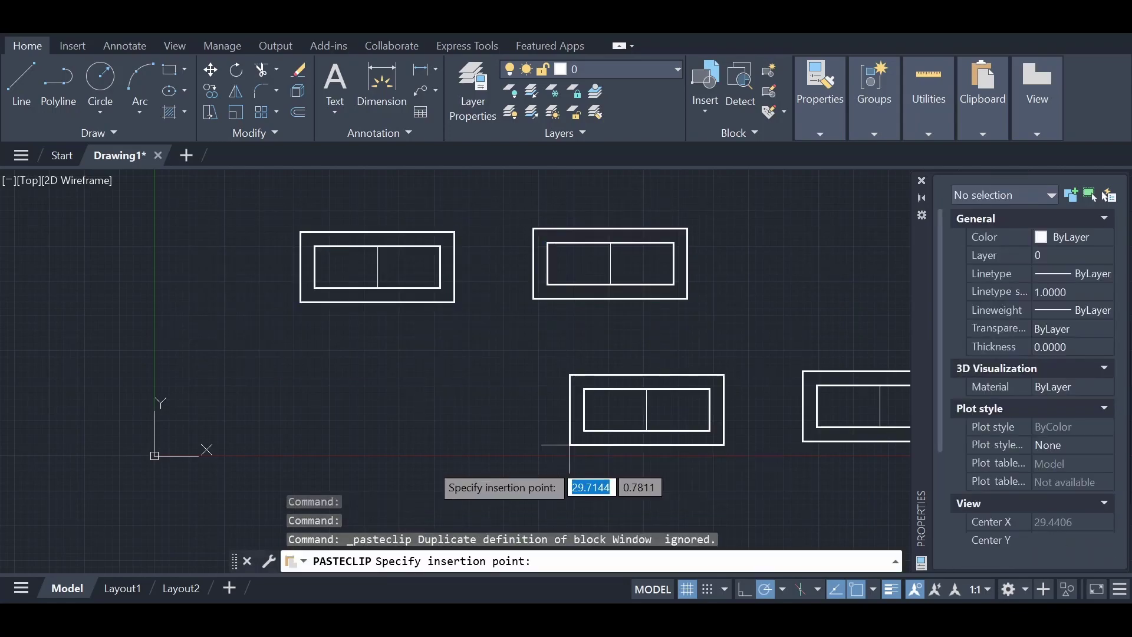
left_click(349, 454)
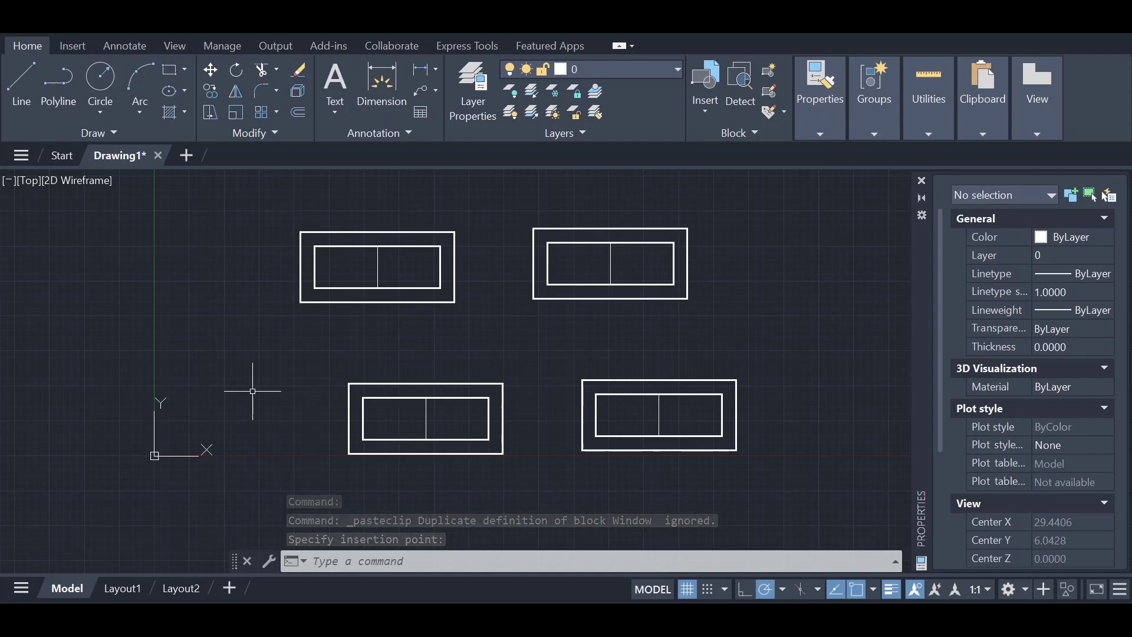
left_click(423, 283)
left_click(383, 308)
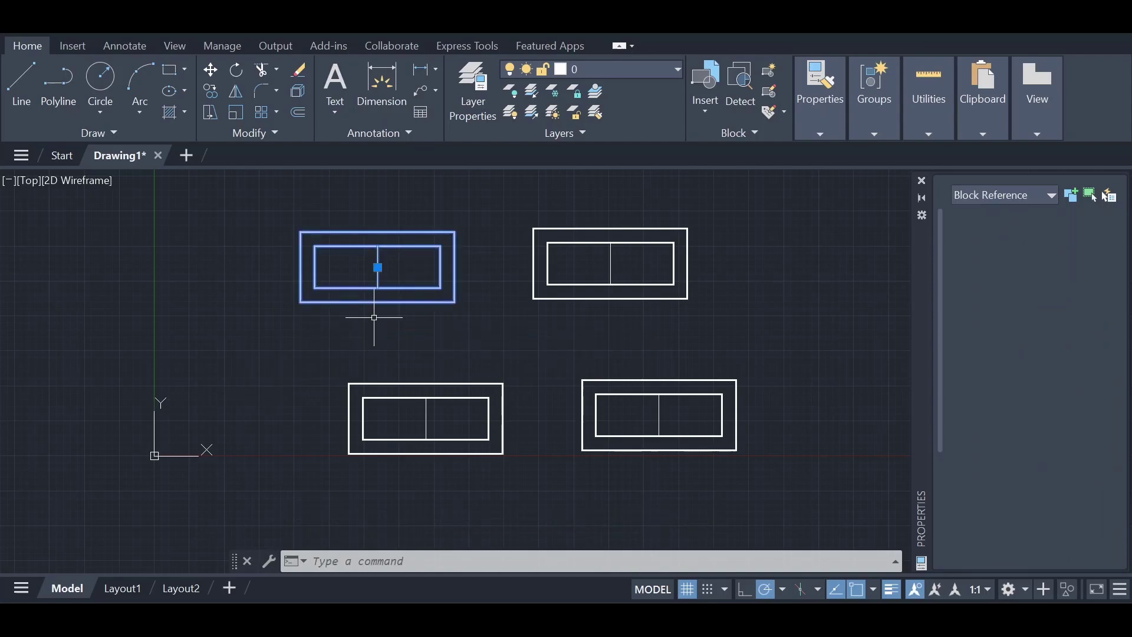
In the Block Editor, draw a circle at the Window block's centre and close the editor
right_click(397, 309)
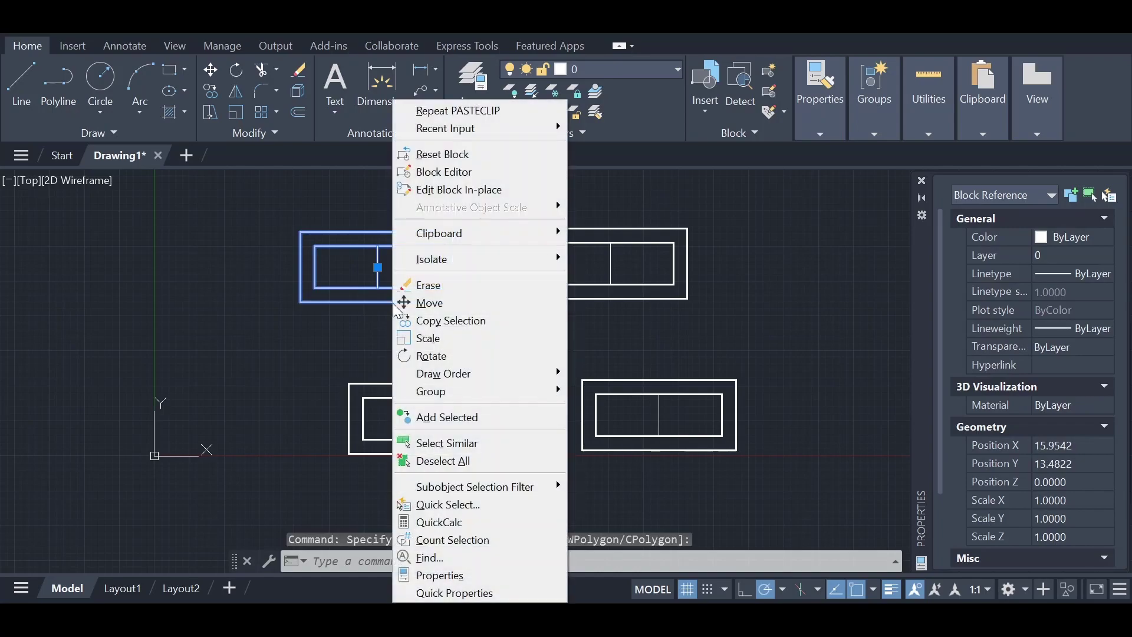
left_click(473, 182)
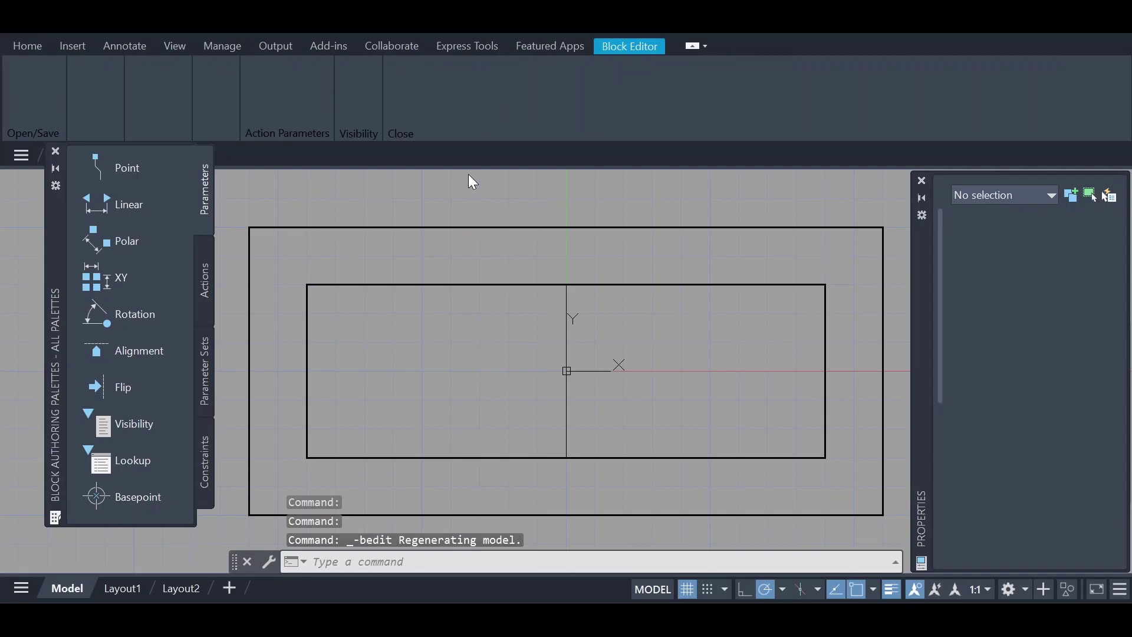
scroll(611, 234, "down", 1)
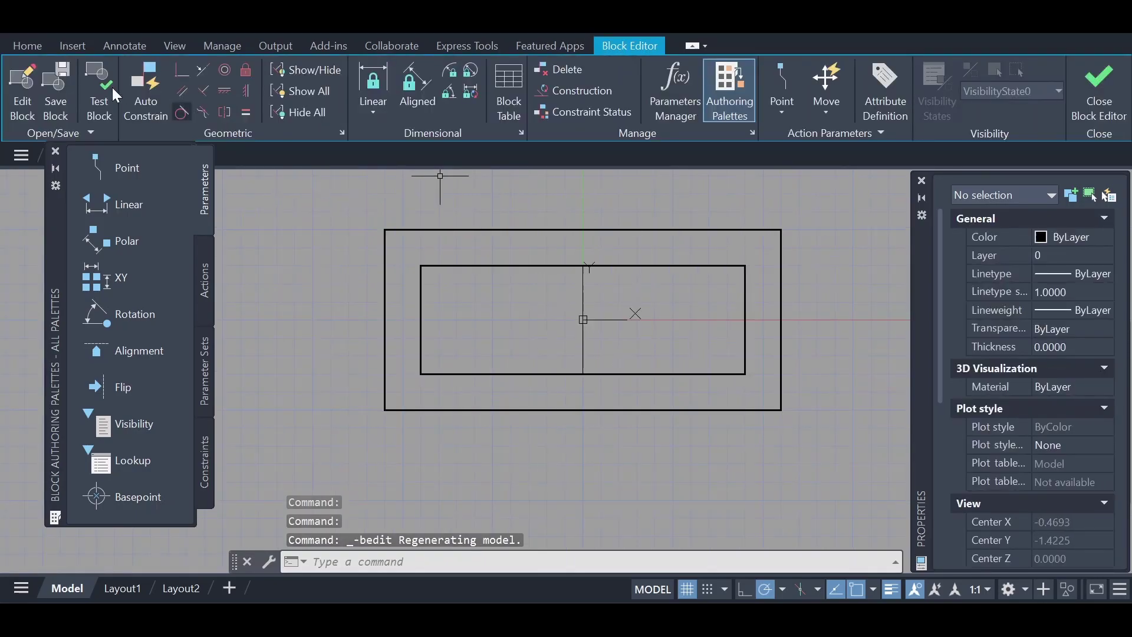
left_click(26, 46)
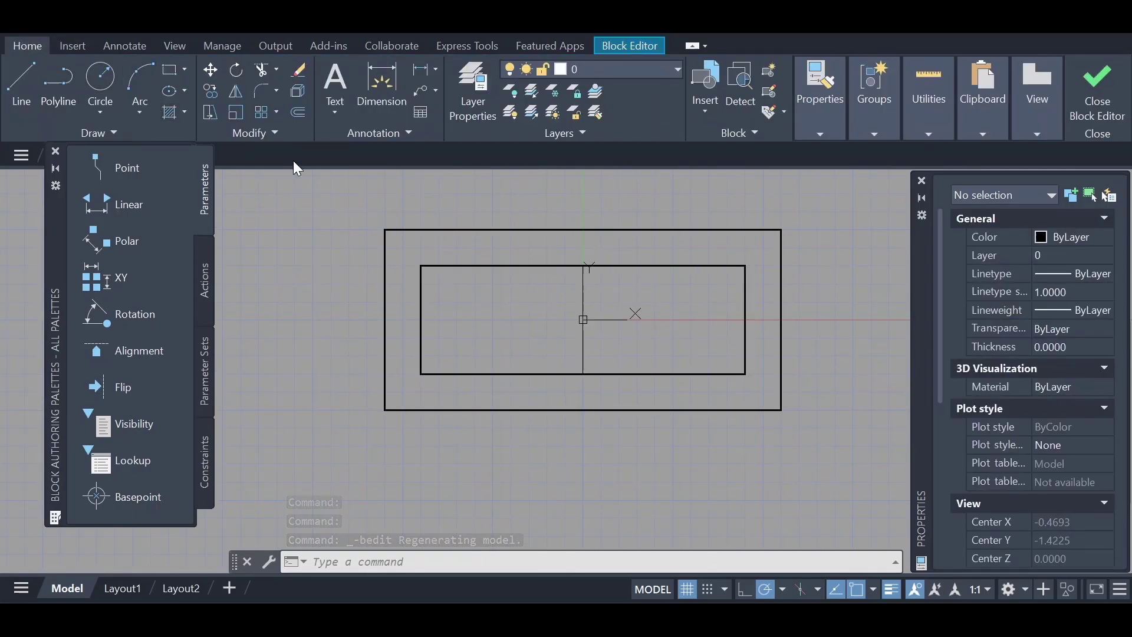
left_click(100, 82)
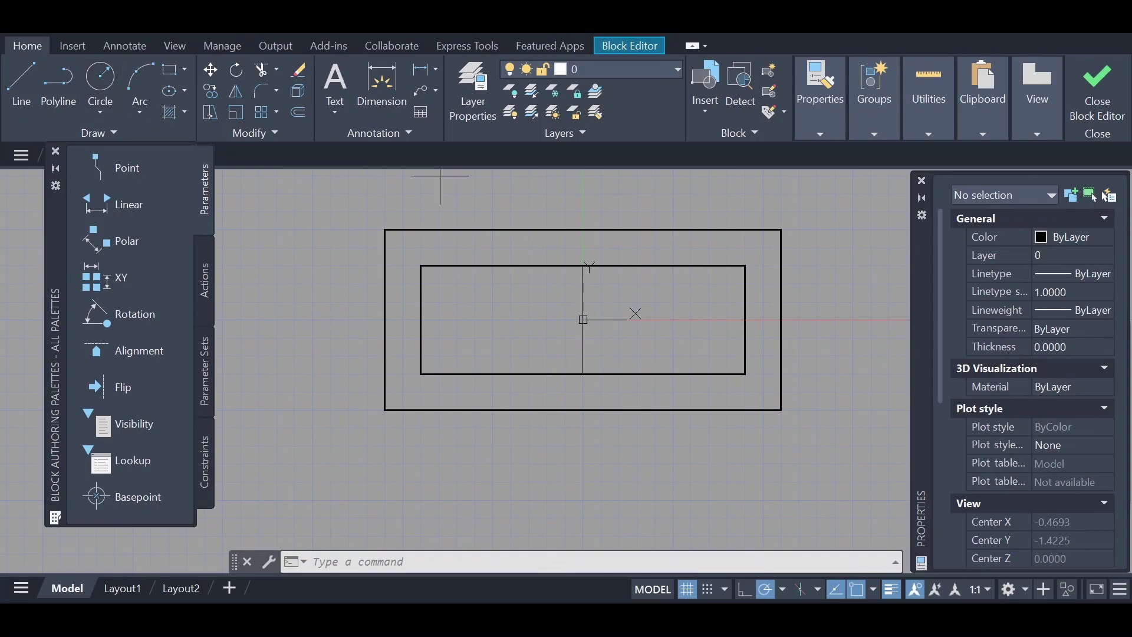
left_click(582, 320)
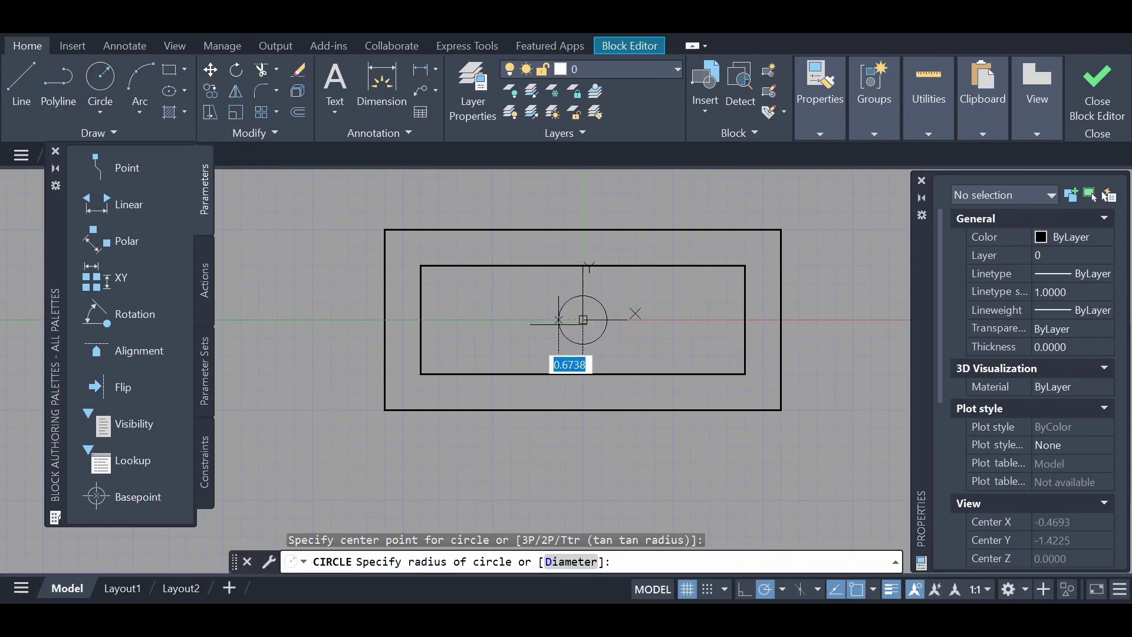
left_click(546, 343)
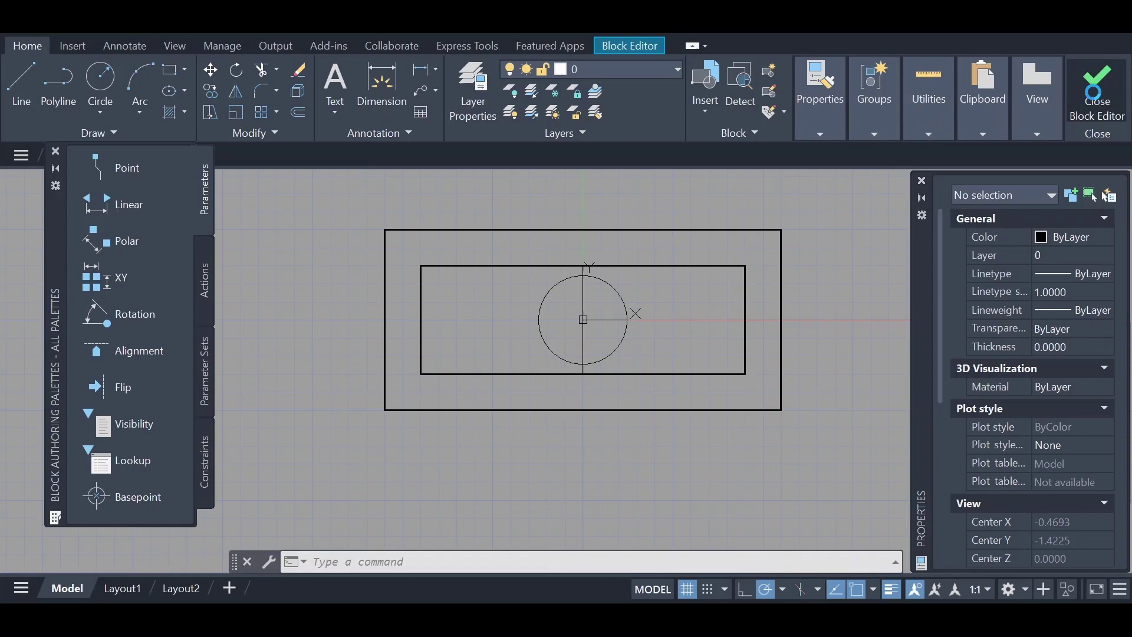
left_click(1092, 96)
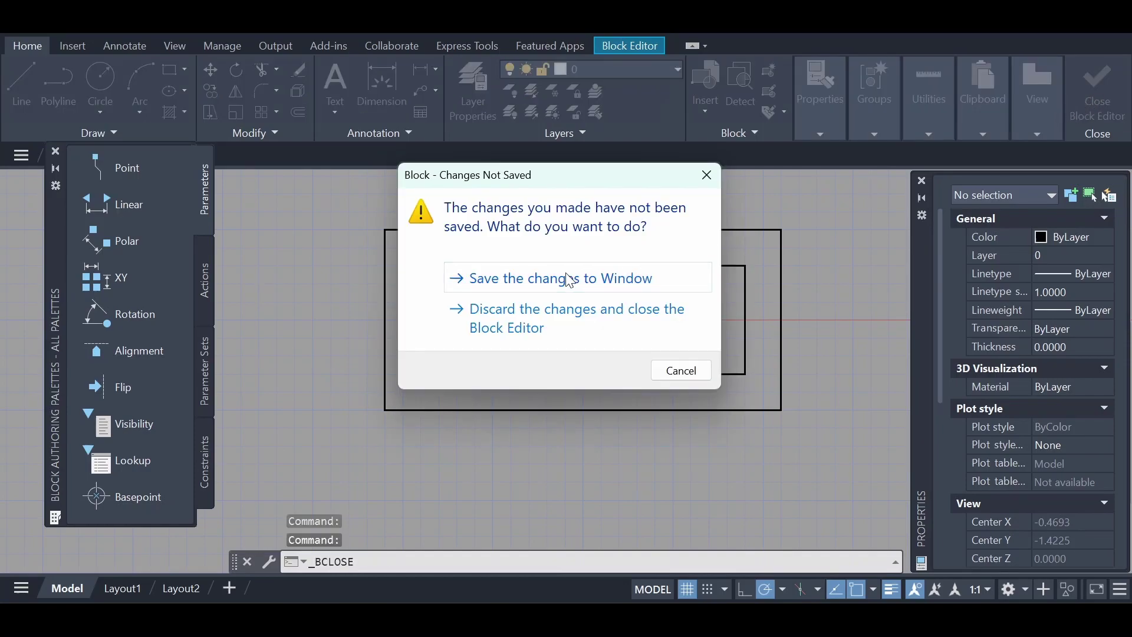
left_click(557, 281)
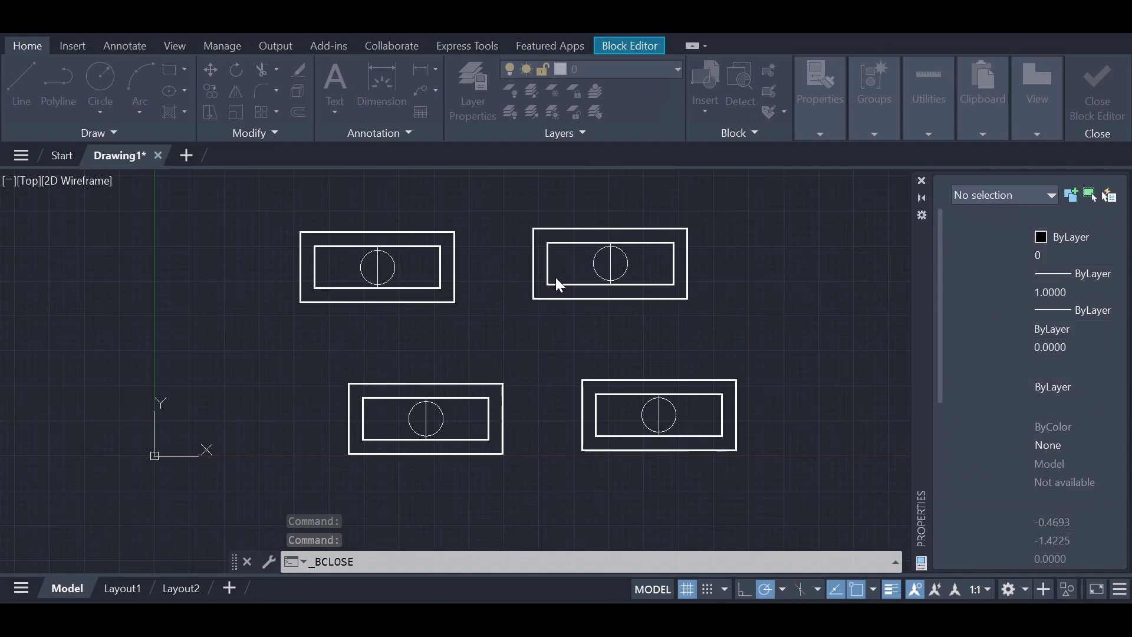